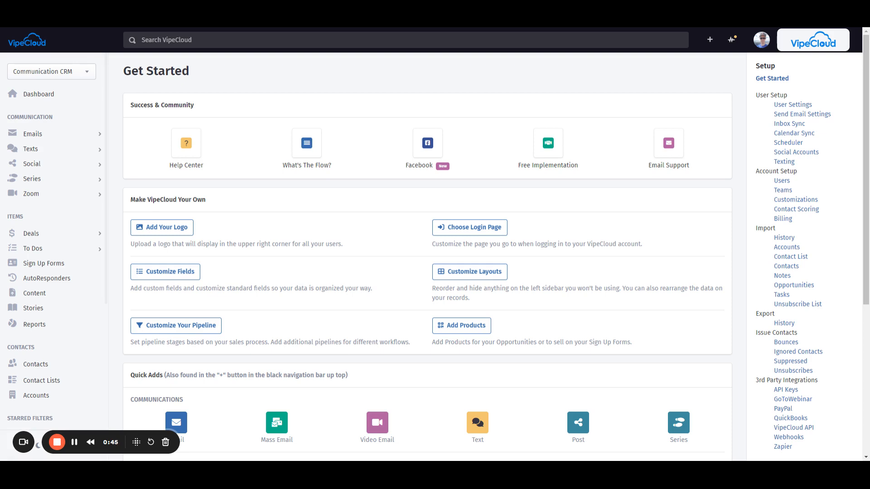
Search for "bugs", preview the matching Bugs Bunny contact, and open its full record.
click(277, 39)
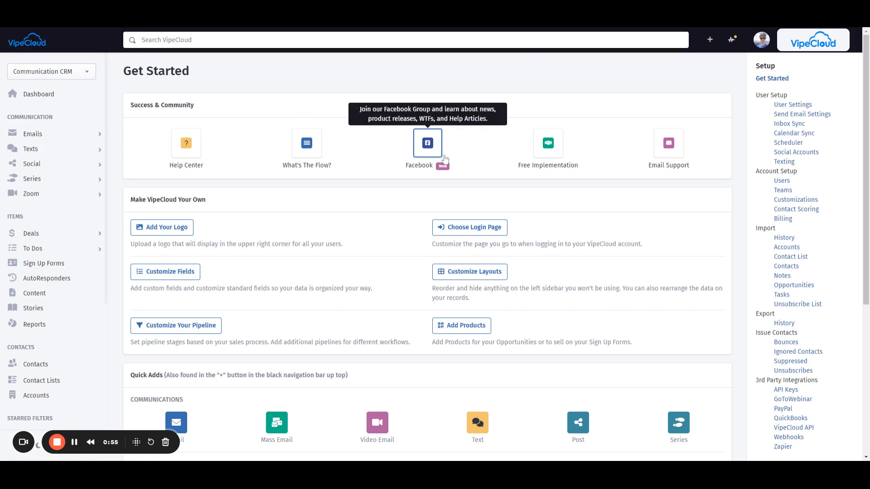
text(help)
key(Return)
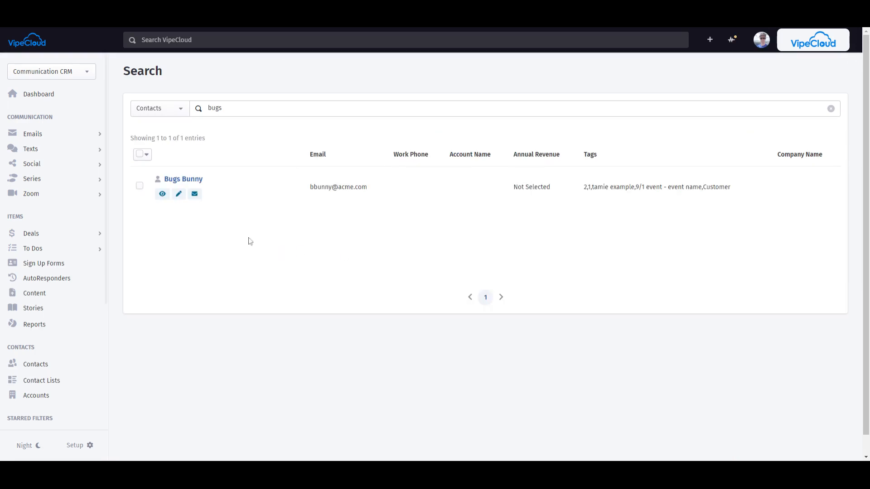
click(162, 194)
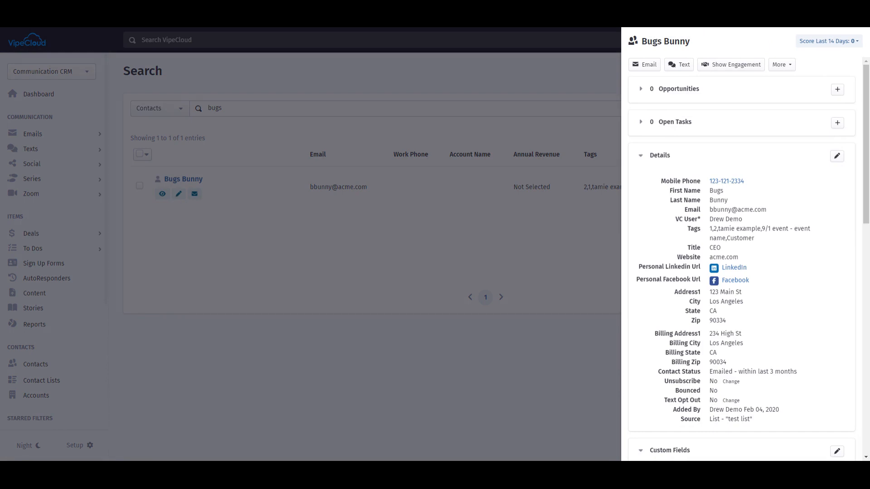
click(220, 248)
click(194, 179)
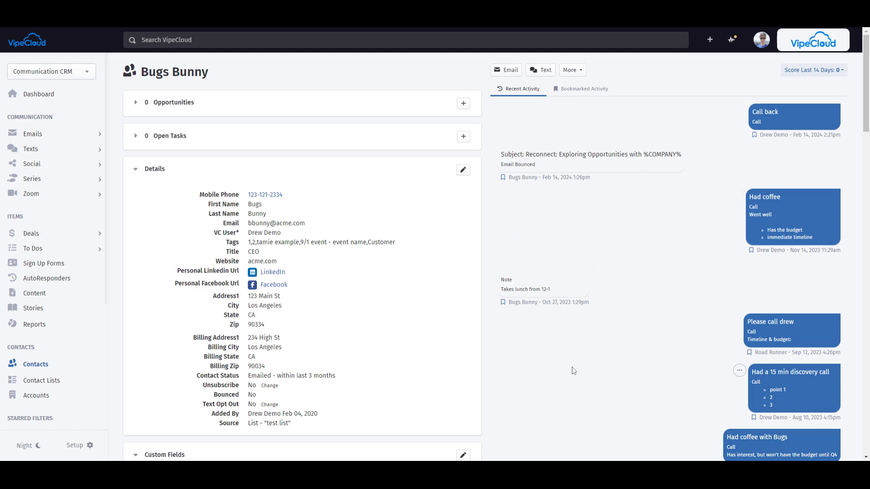
Look through the contact's record and start a completed task for it with the completion date Mar 6, 2024.
scroll(266, 194, down, 7)
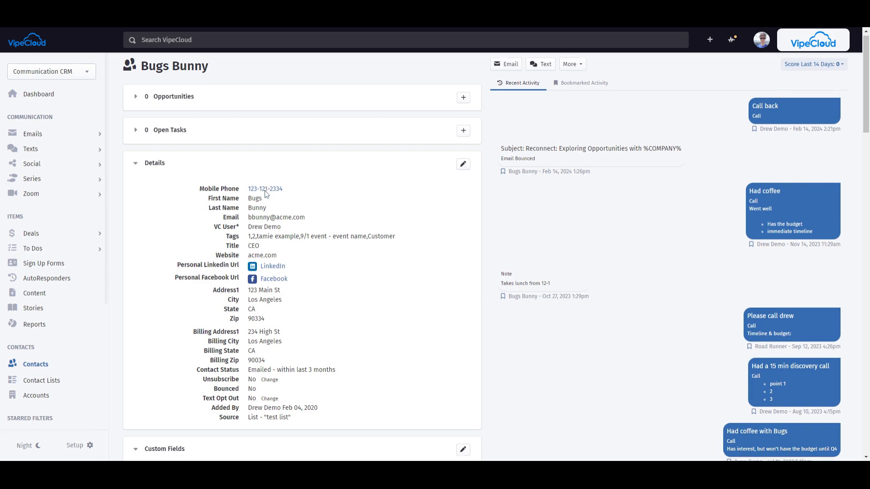
scroll(266, 194, down, 7)
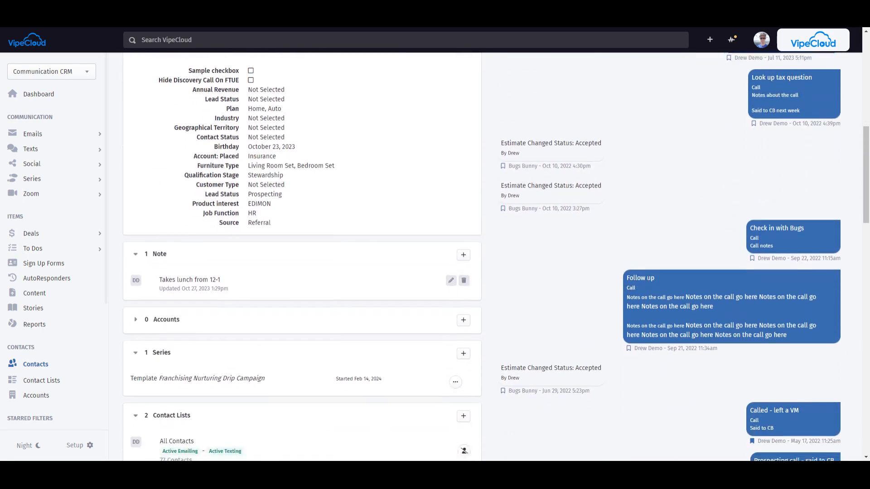
scroll(266, 269, up, 14)
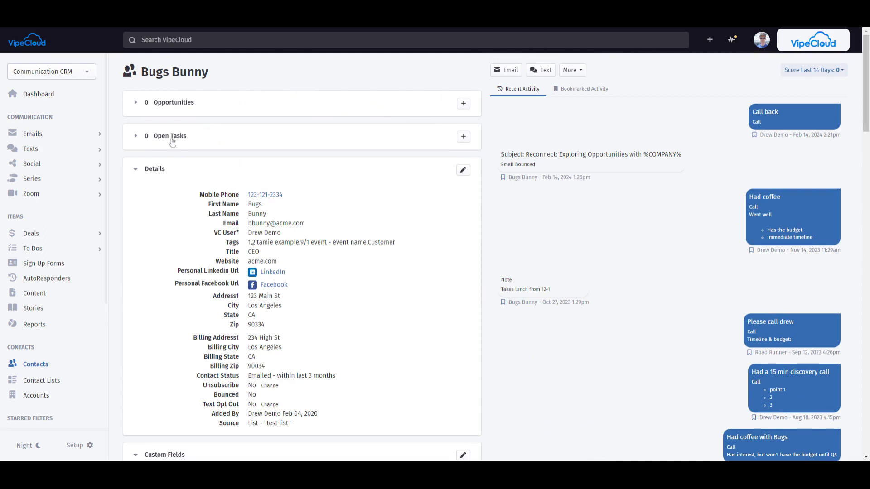
click(463, 136)
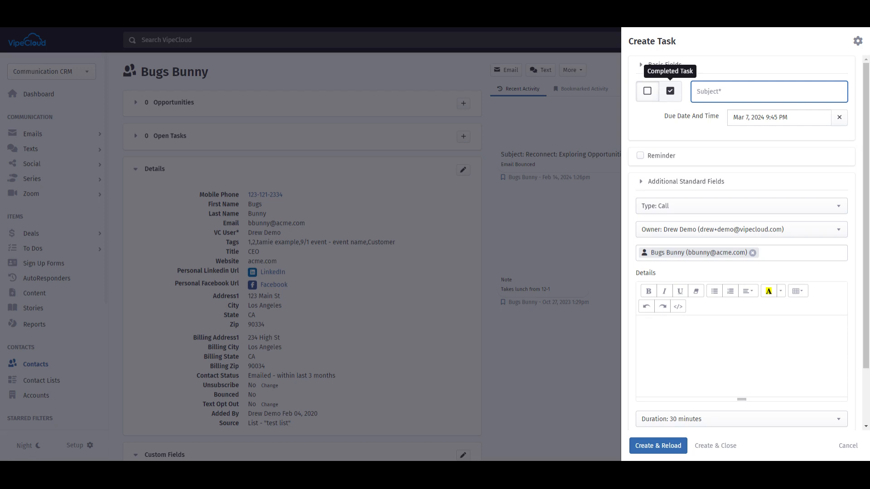
click(678, 97)
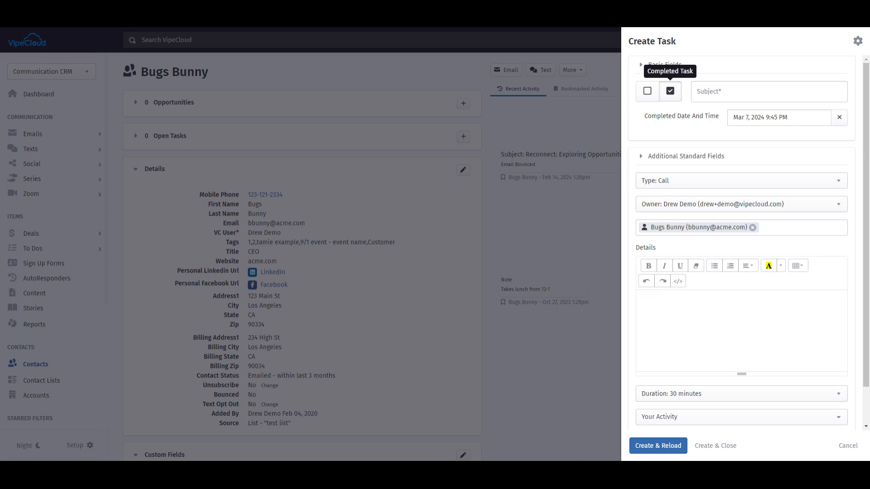
click(765, 119)
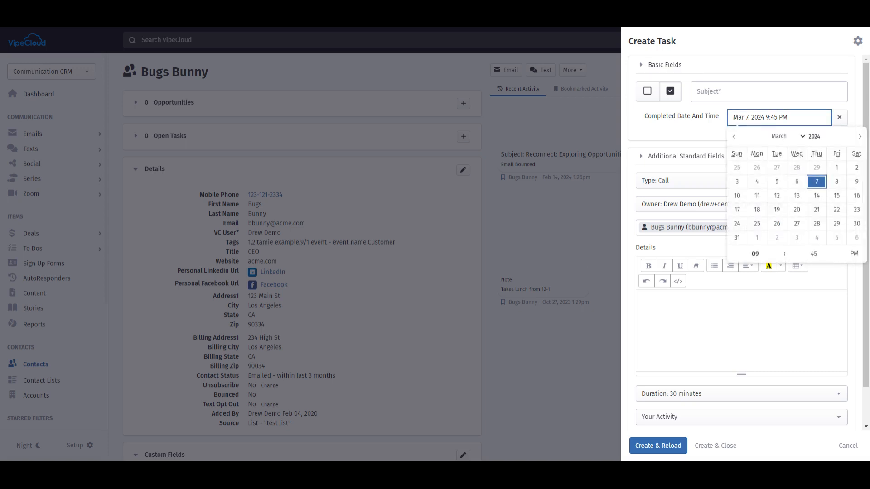
click(797, 181)
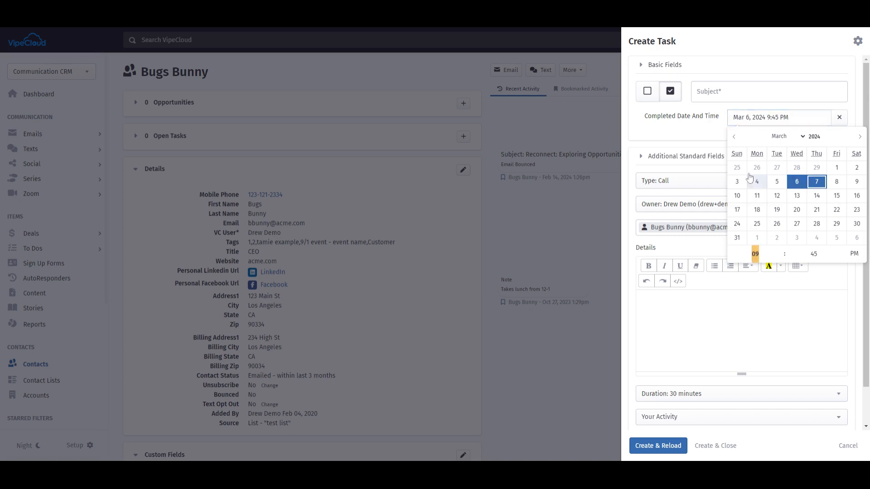
click(676, 140)
Enter the subject "Phone call w/ Bugs" and the details "Notes about the call", and create the task.
click(769, 92)
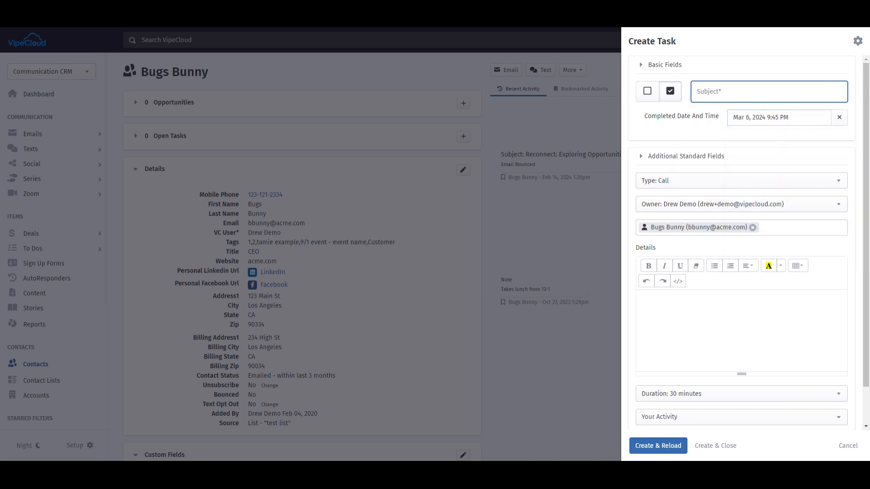
text(Phone call w/ Bugs)
click(641, 300)
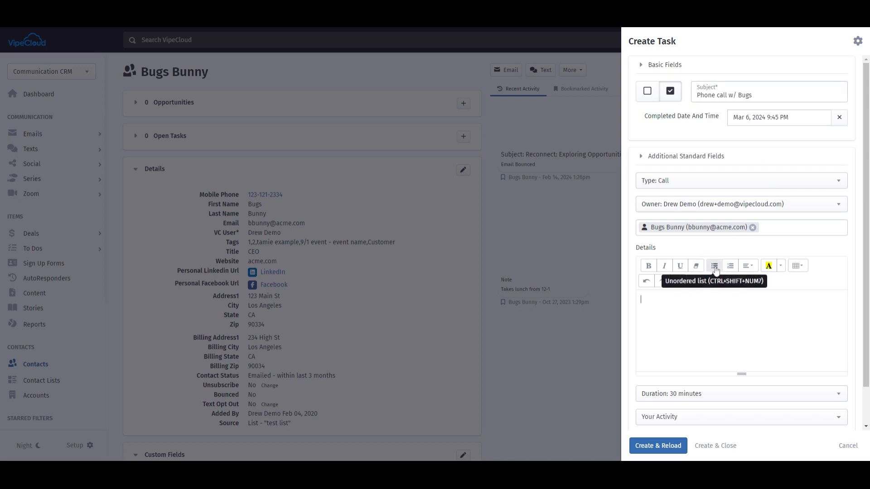
text(No)
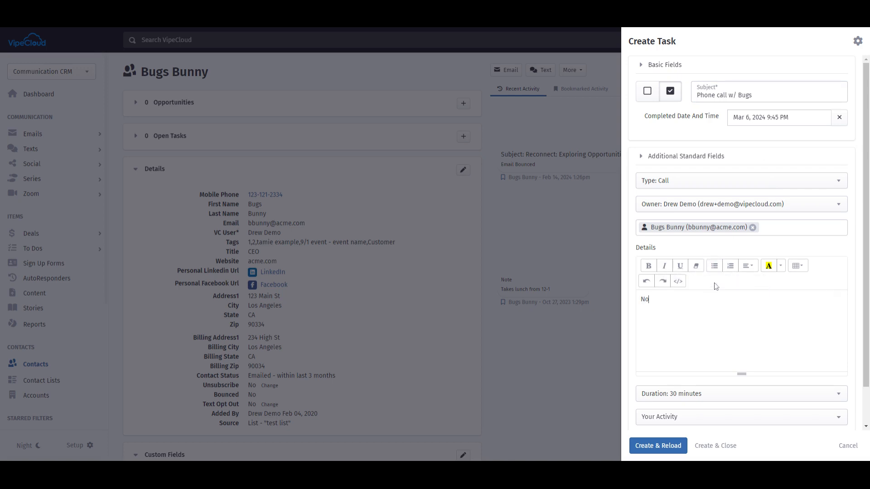
text(tes about the call)
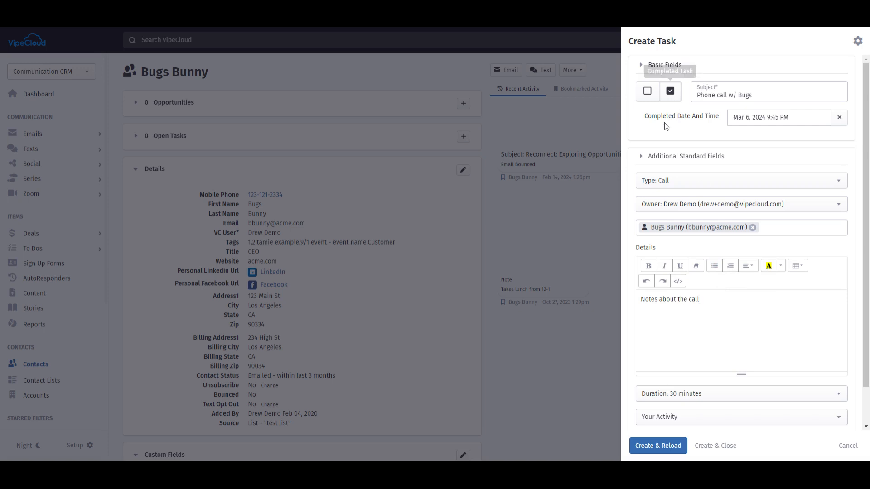
click(652, 446)
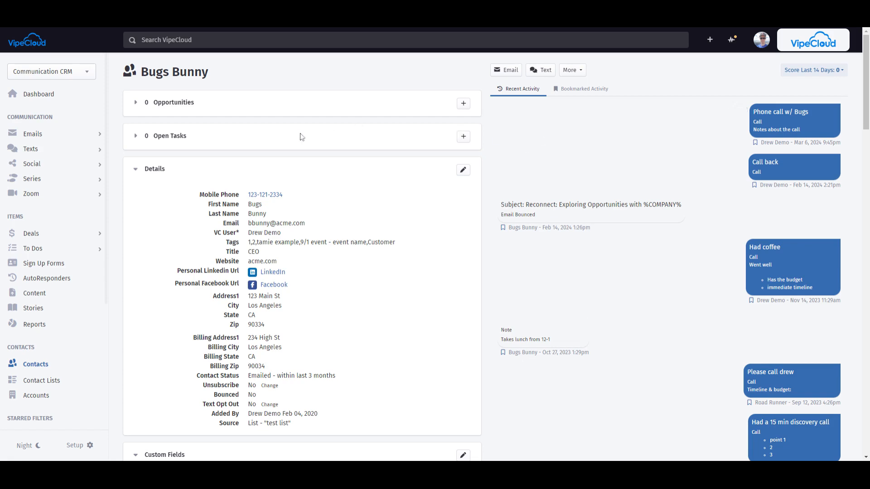
Start an open task for the contact with the subject "Follow up call" and the details "Bugs said to CB around this time".
click(463, 137)
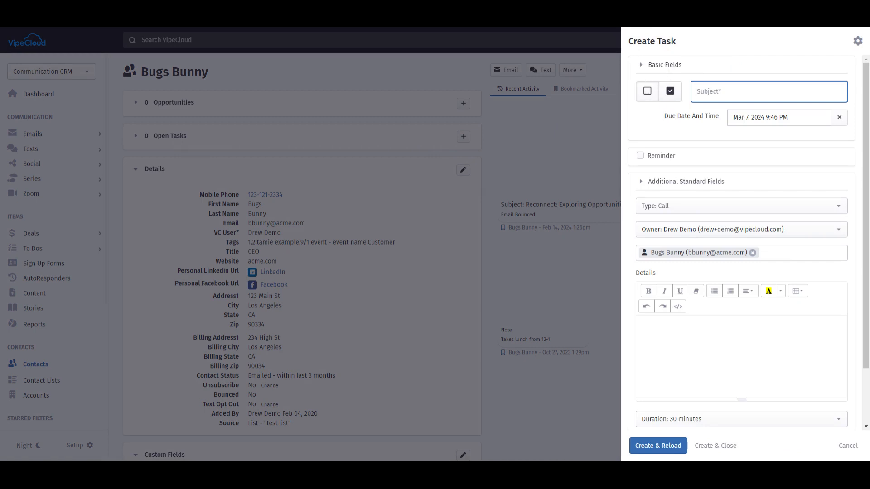
text(Follow up call)
click(642, 325)
text(Bugs said )
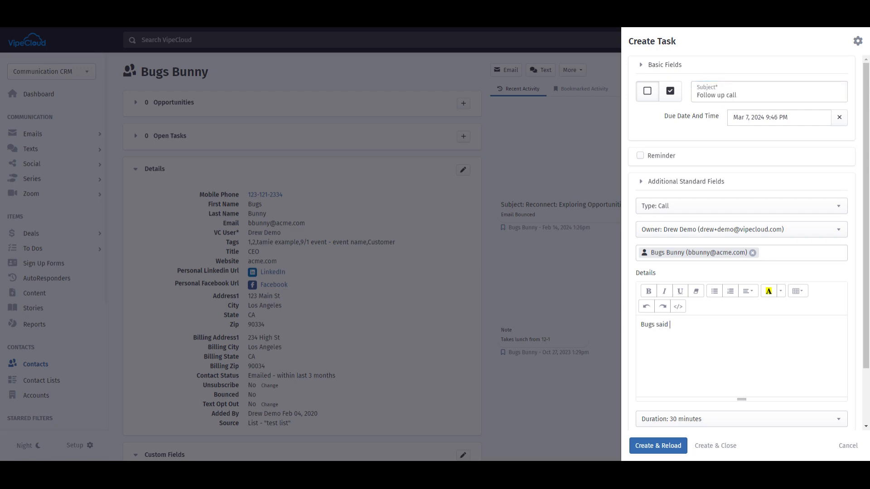
text(to CB around this time)
Set the follow-up task's due date to Mar 5, 2024, and create it without a reminder.
click(770, 118)
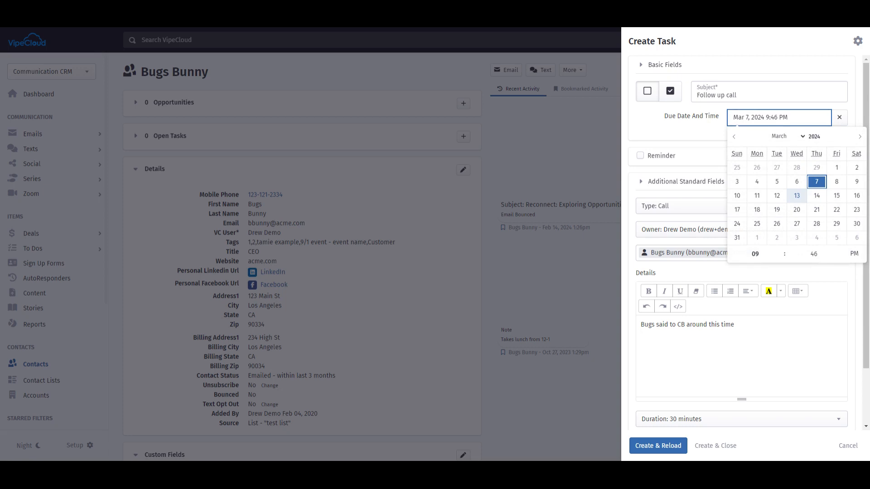
click(778, 184)
click(696, 135)
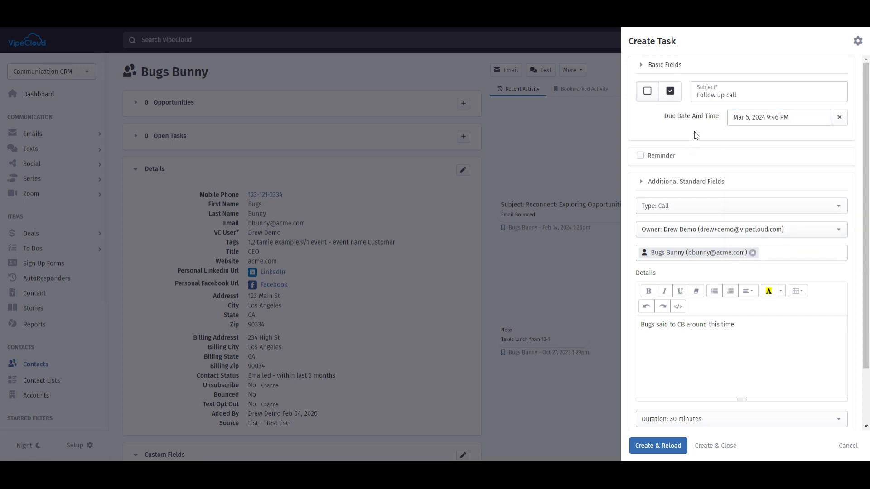
click(641, 157)
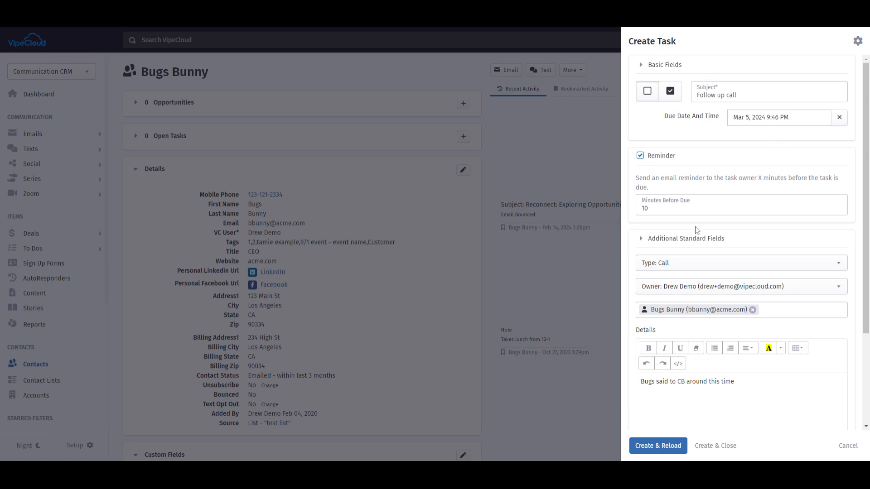
click(640, 156)
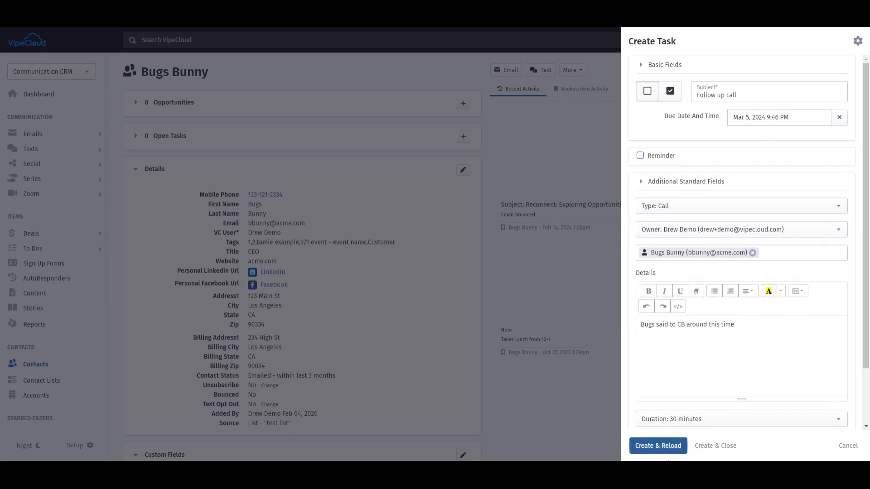
click(658, 446)
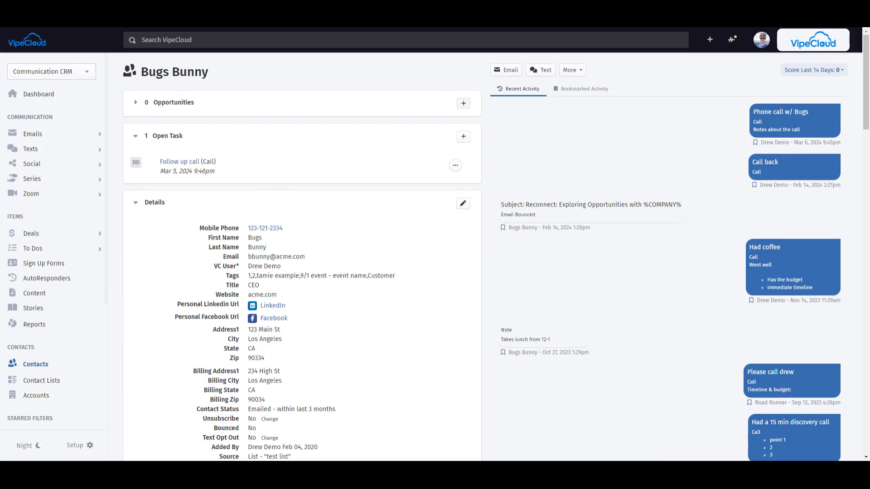
Create an opportunity for the contact named "Bugs Bunny Deal" with an amount of 100, reloading the record.
click(464, 105)
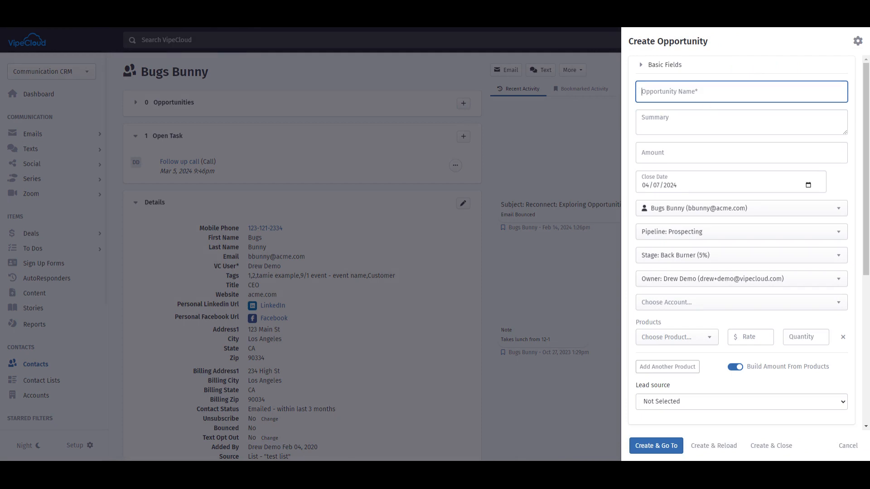
text(Bugs Bu)
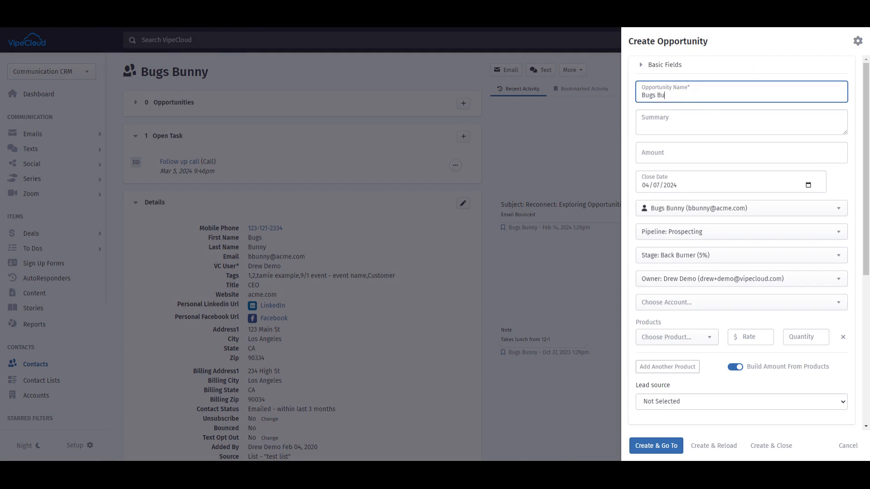
text(nny Deal)
click(741, 153)
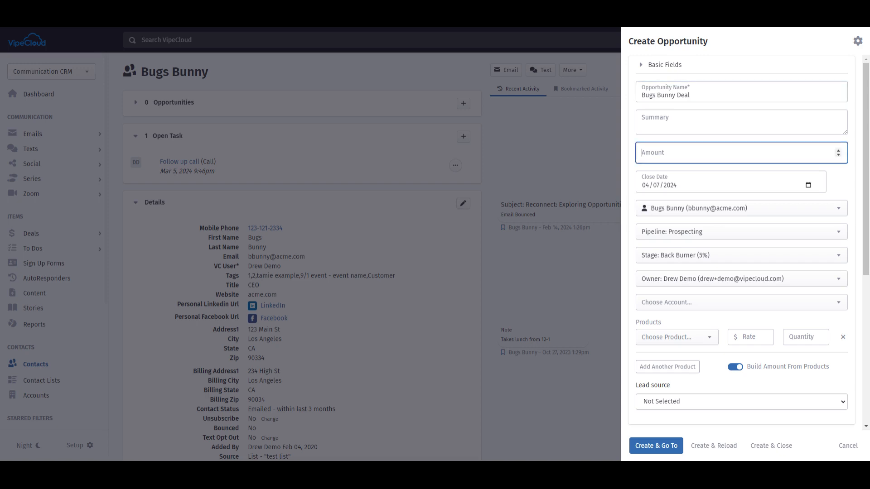
text(100)
scroll(676, 247, down, 3)
scroll(677, 248, down, 3)
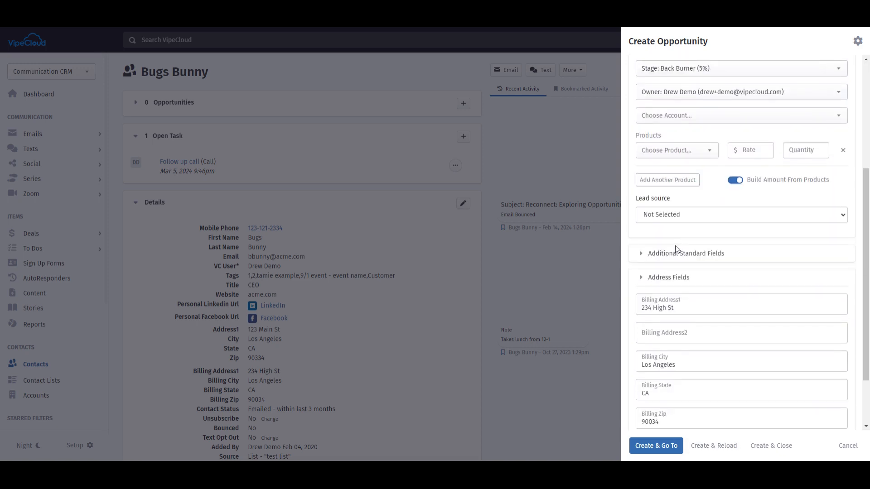
scroll(677, 249, up, 10)
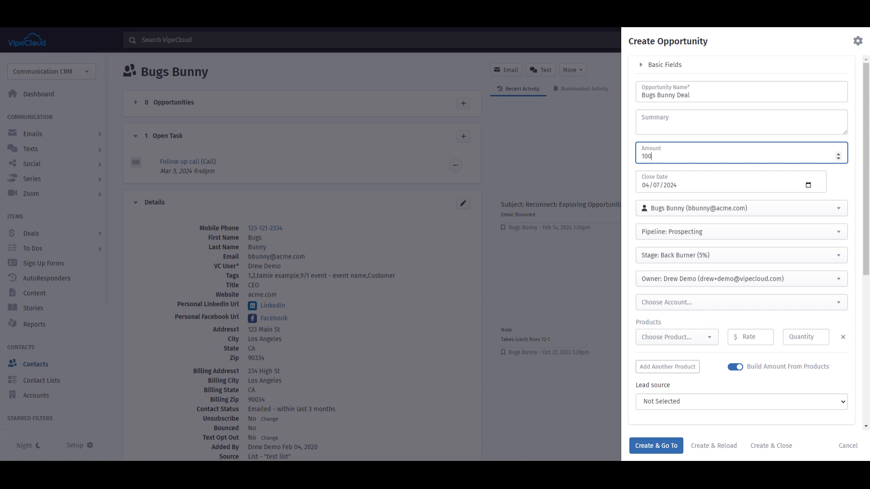
click(712, 445)
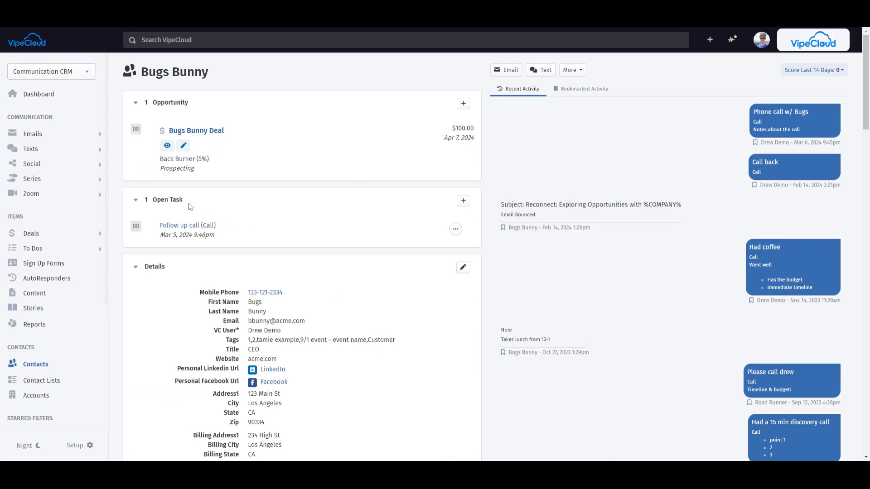
Open the task list and review today's tasks and the available saved task filters.
click(47, 250)
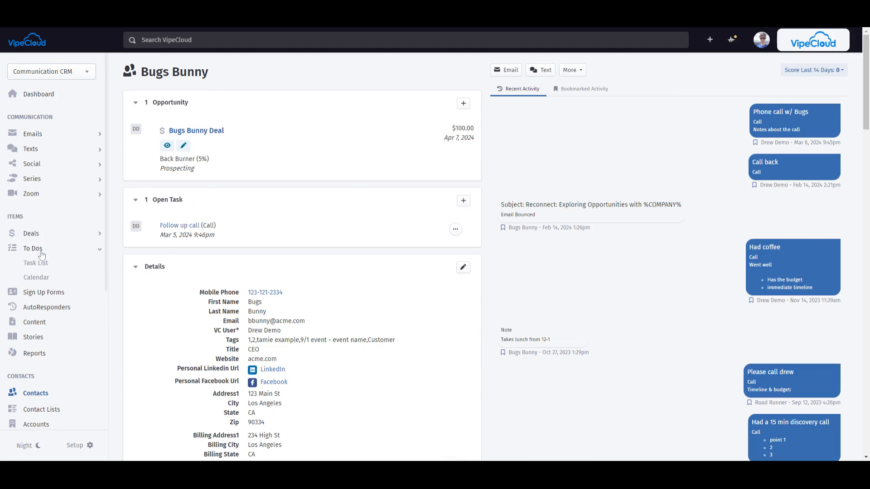
click(37, 263)
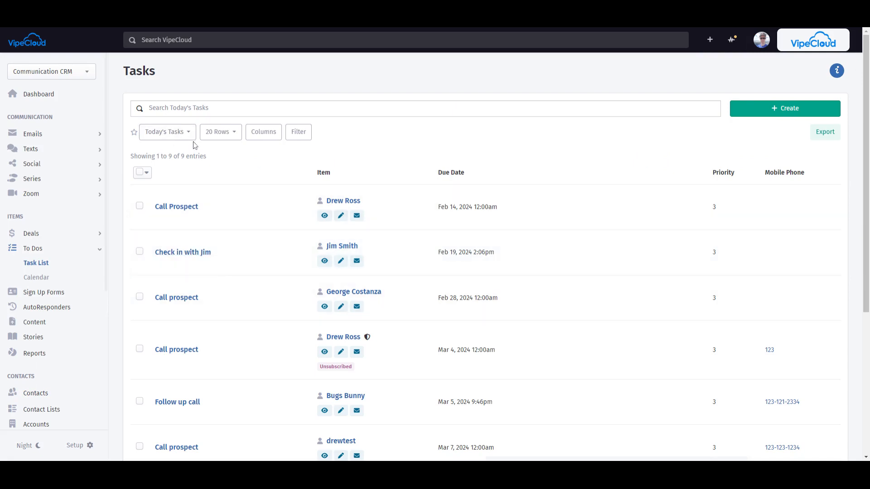
click(159, 132)
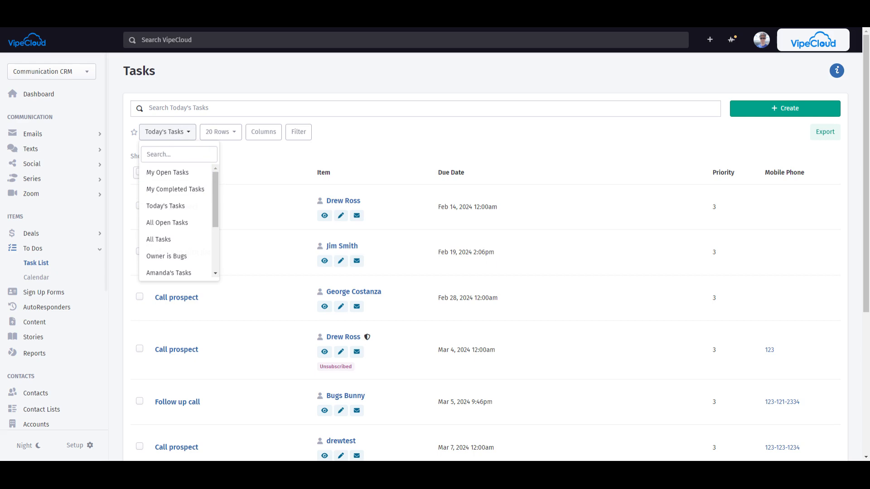
click(416, 154)
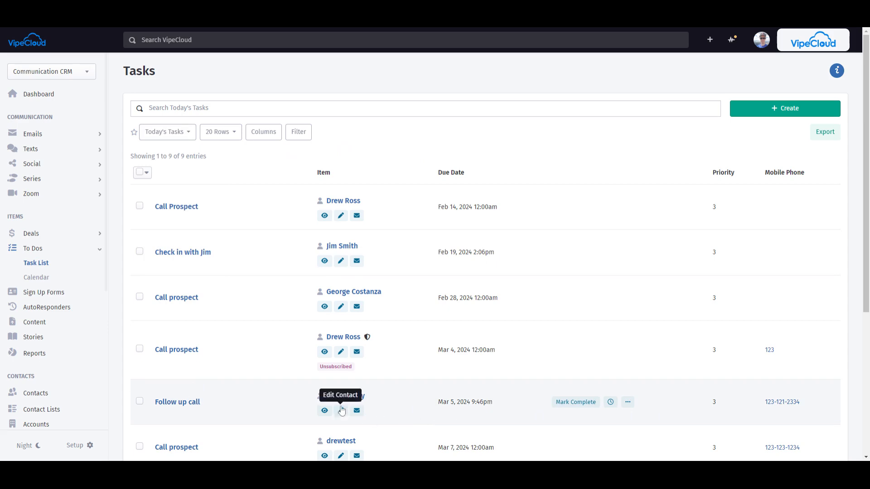
scroll(217, 354, down, 3)
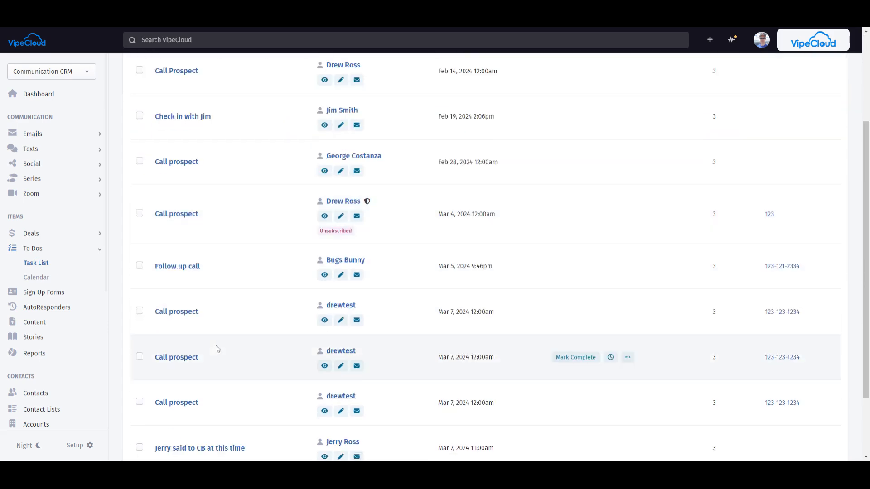
scroll(212, 276, down, 2)
scroll(215, 279, up, 5)
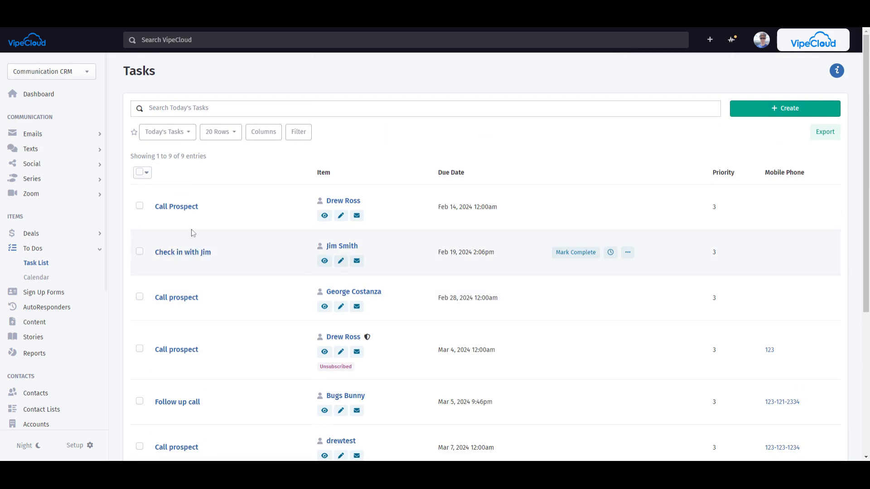
click(171, 132)
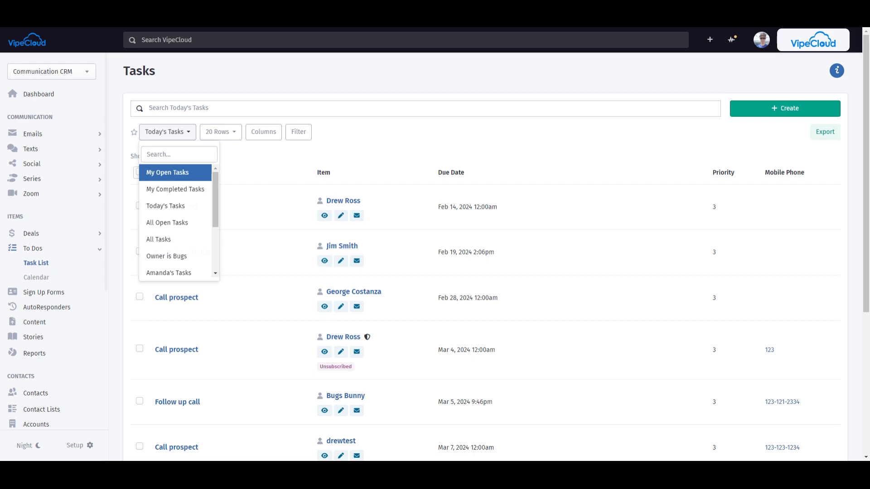
click(232, 165)
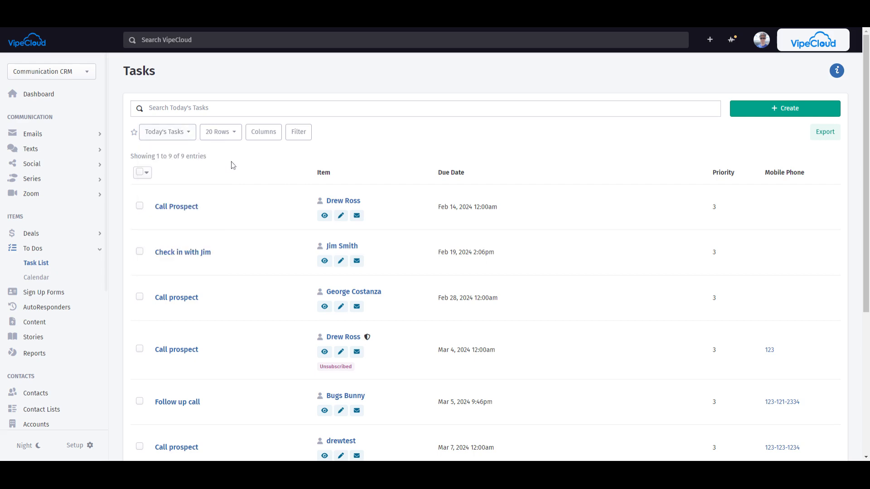
Open the opportunities board and move the "Bugs Bunny Deal" from Back Burner to the "Qualified. Interest + Urgency" stage.
click(32, 233)
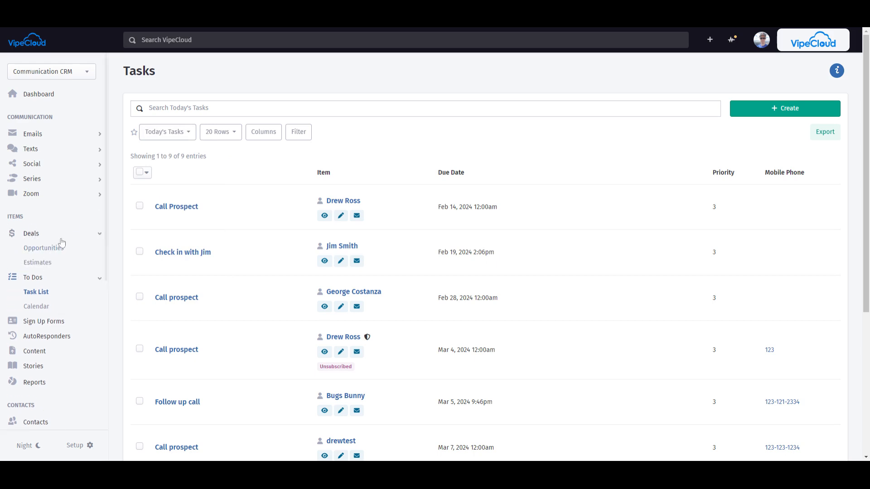
click(37, 253)
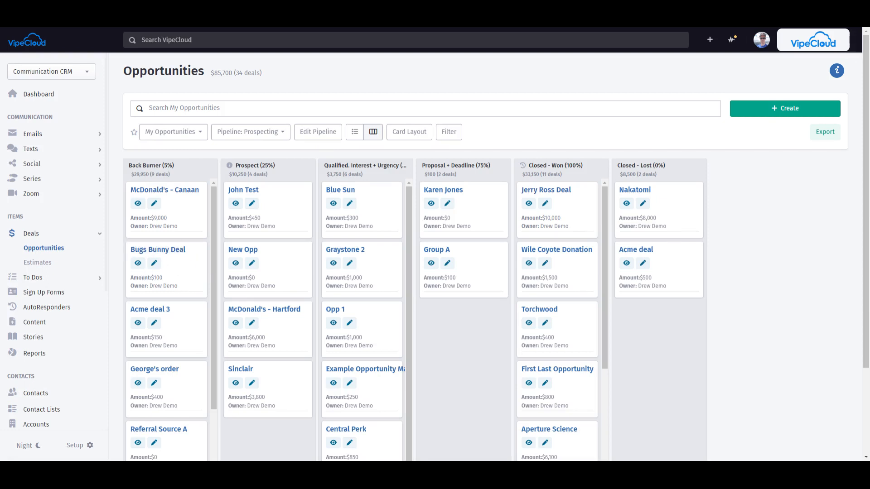
drag(186, 277, 414, 352)
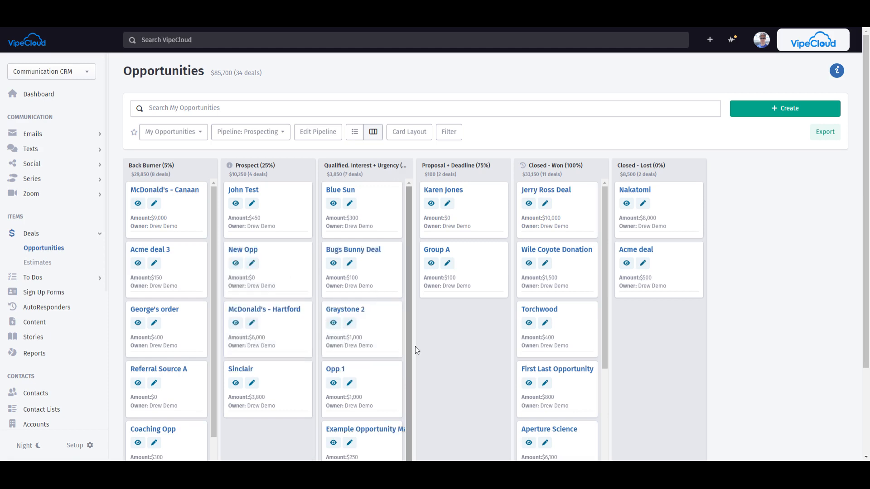